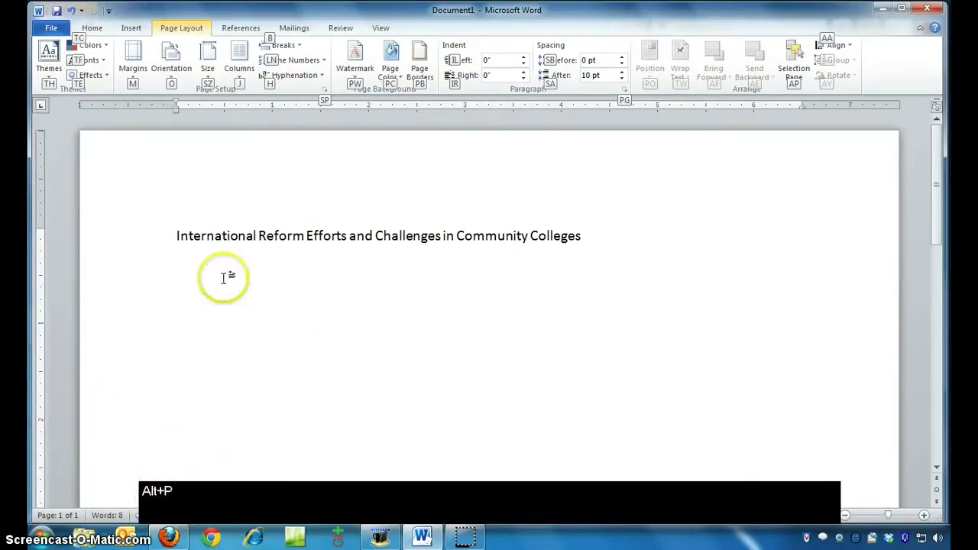
Copy the line "International Reform Efforts and Challenges in Community Colleges" in the document.
{"action": "left_click", "coordinate": [174, 235]}
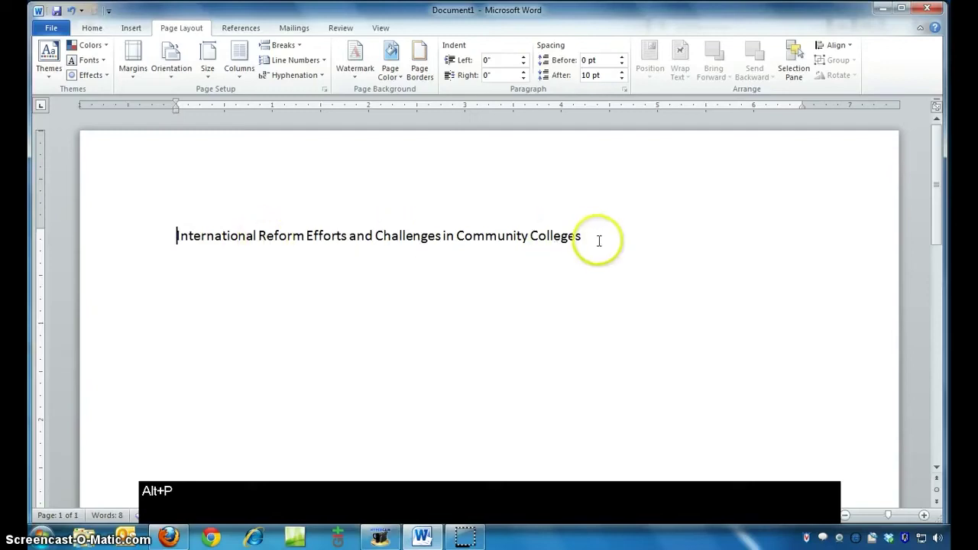
{"action": "left_click_drag", "start_coordinate": [588, 236], "coordinate": [258, 226]}
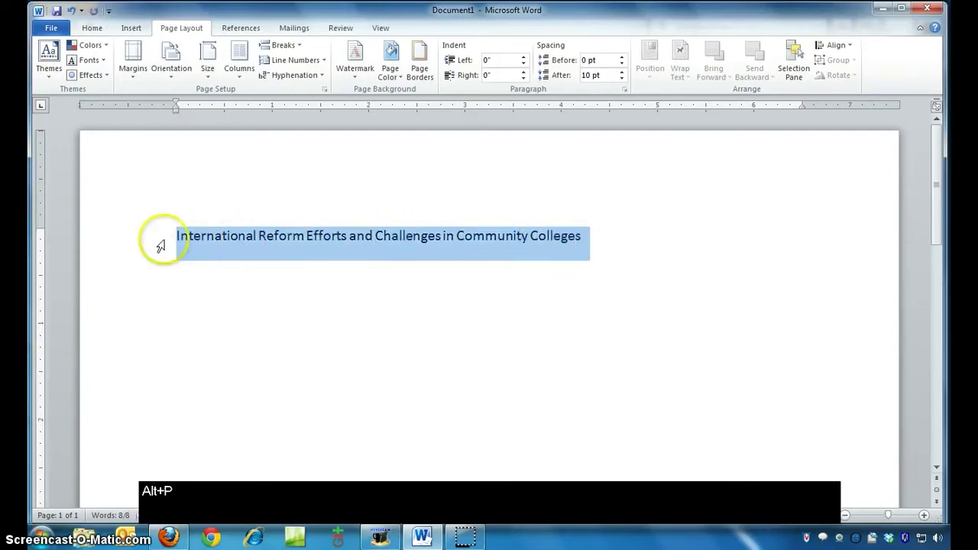
{"action": "right_click", "coordinate": [240, 242]}
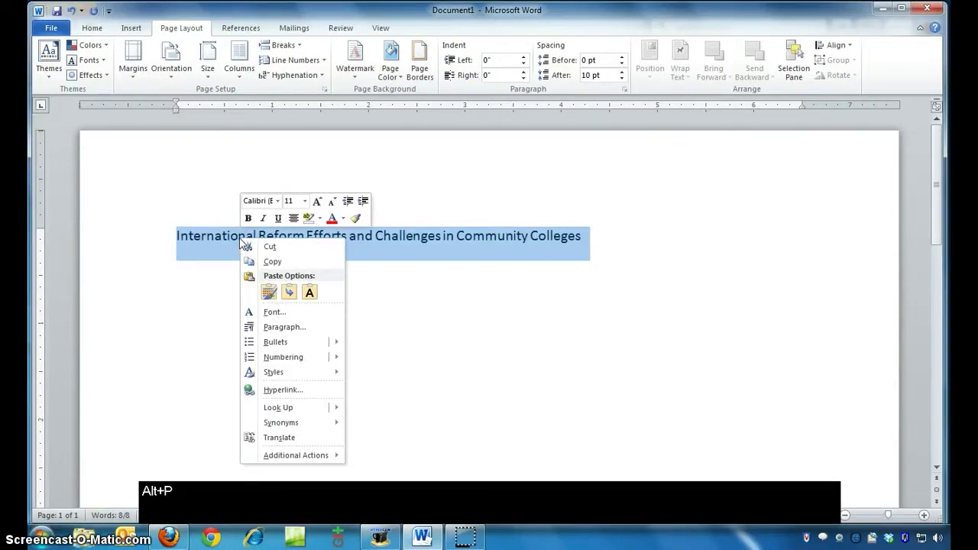
{"action": "left_click", "coordinate": [274, 264]}
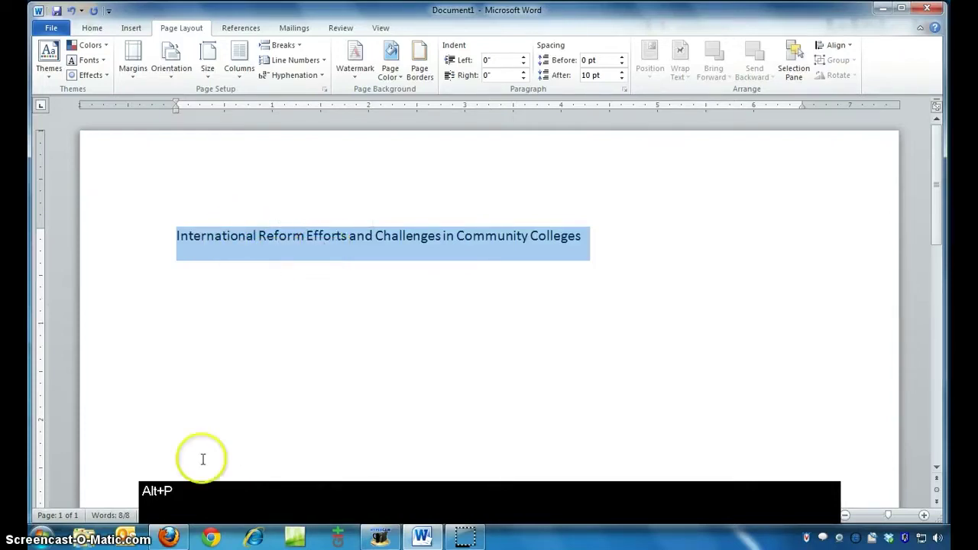
Switch to Firefox and search Google Books for the copied title "International Reform Efforts and Challenges in Community Colleges".
{"action": "left_click", "coordinate": [170, 537]}
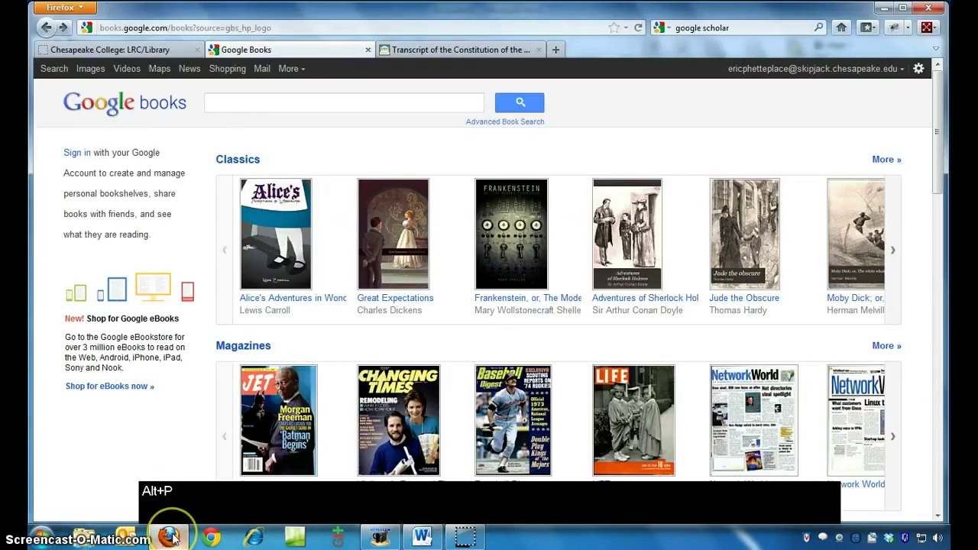
{"action": "right_click", "coordinate": [242, 104]}
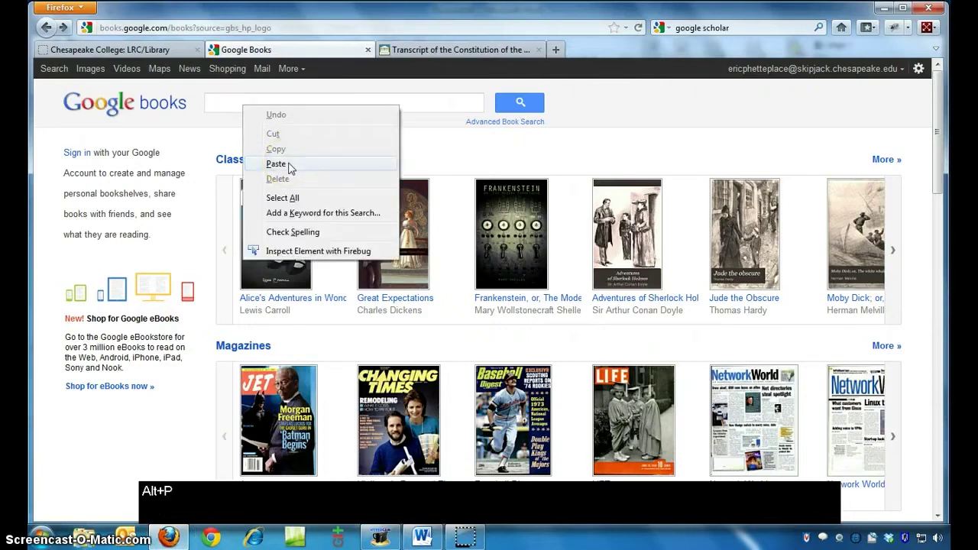
{"action": "right_click", "coordinate": [227, 102]}
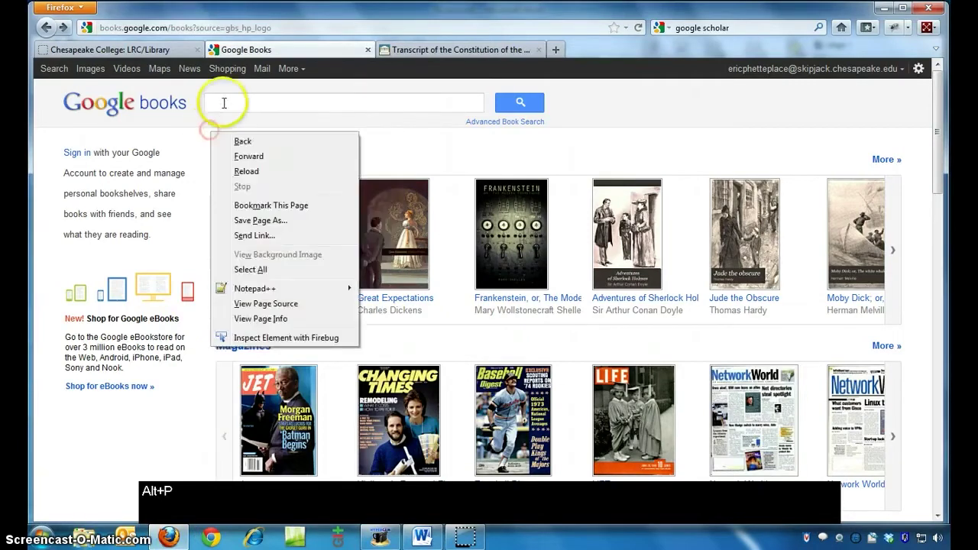
{"action": "left_click", "coordinate": [218, 103]}
{"action": "right_click", "coordinate": [217, 102]}
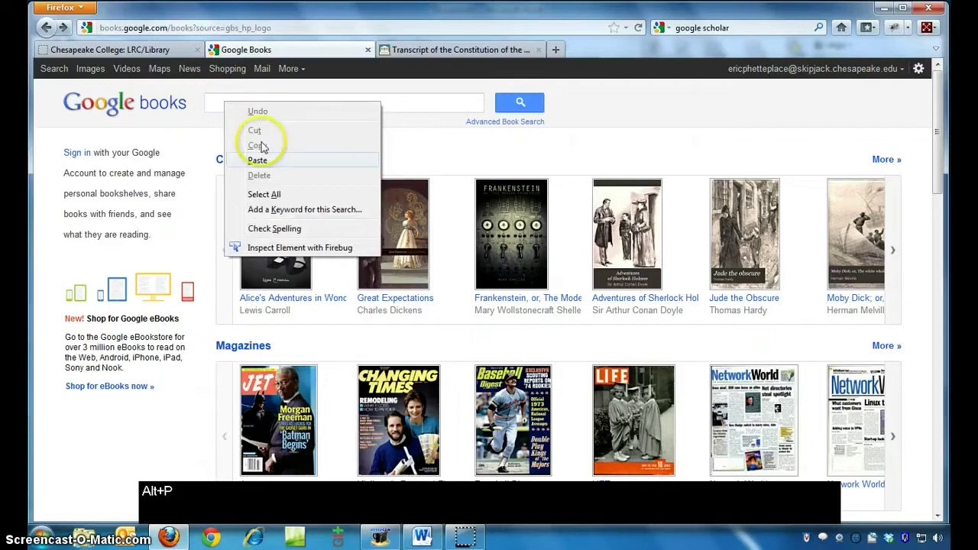
{"action": "left_click", "coordinate": [257, 161]}
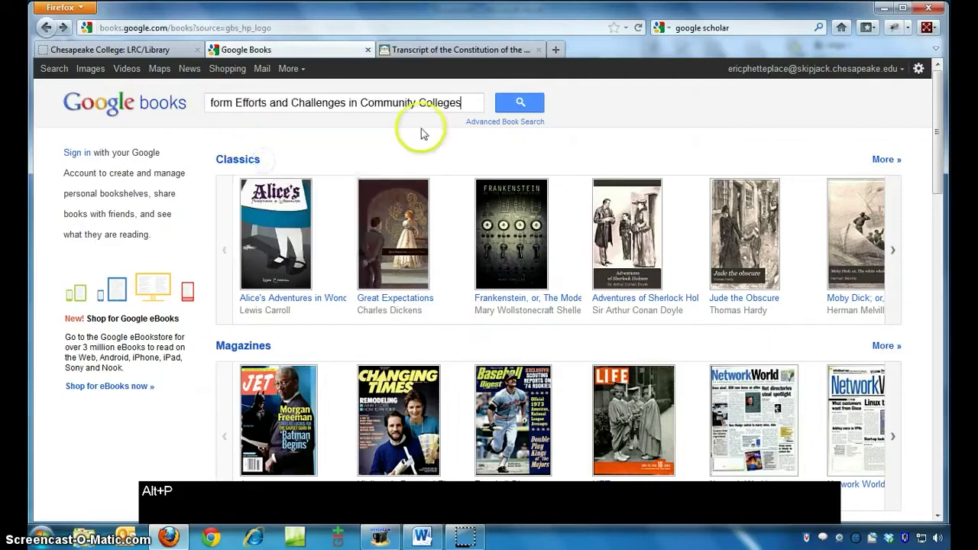
{"action": "left_click", "coordinate": [519, 104]}
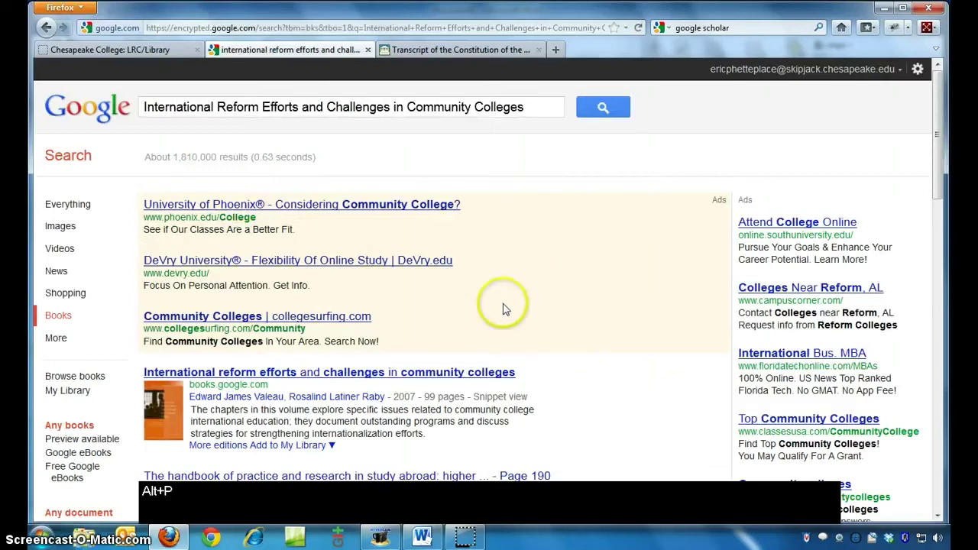
Copy the title again from the Word document, replace the Google Books query in Firefox with it and rerun the search.
{"action": "left_click", "coordinate": [425, 538]}
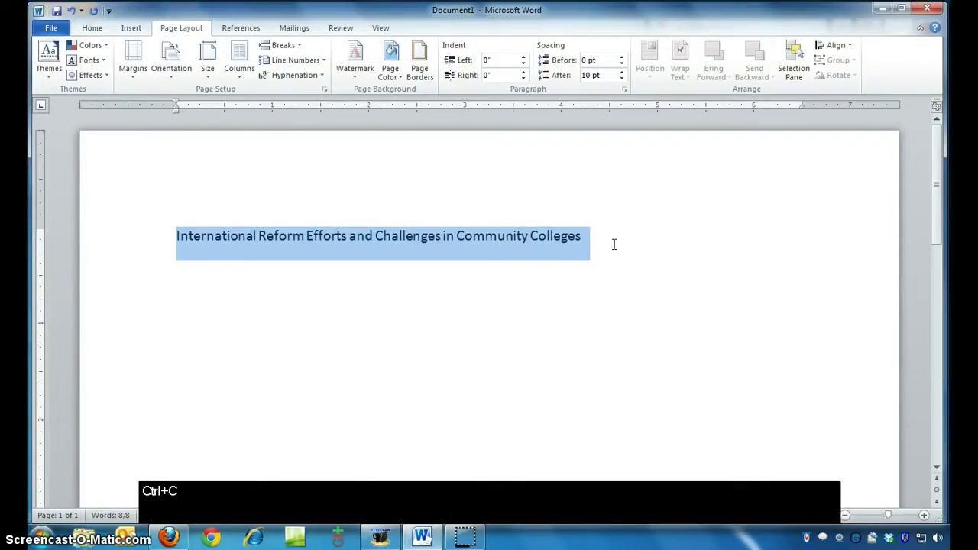
{"action": "left_click", "coordinate": [172, 535]}
{"action": "key", "text": "ctrl+c"}
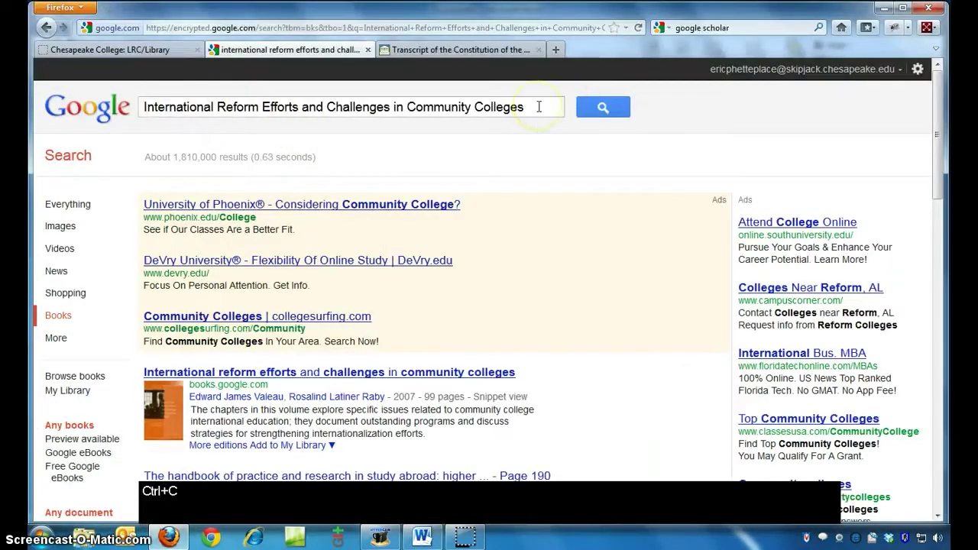
{"action": "left_click_drag", "start_coordinate": [539, 107], "coordinate": [119, 124]}
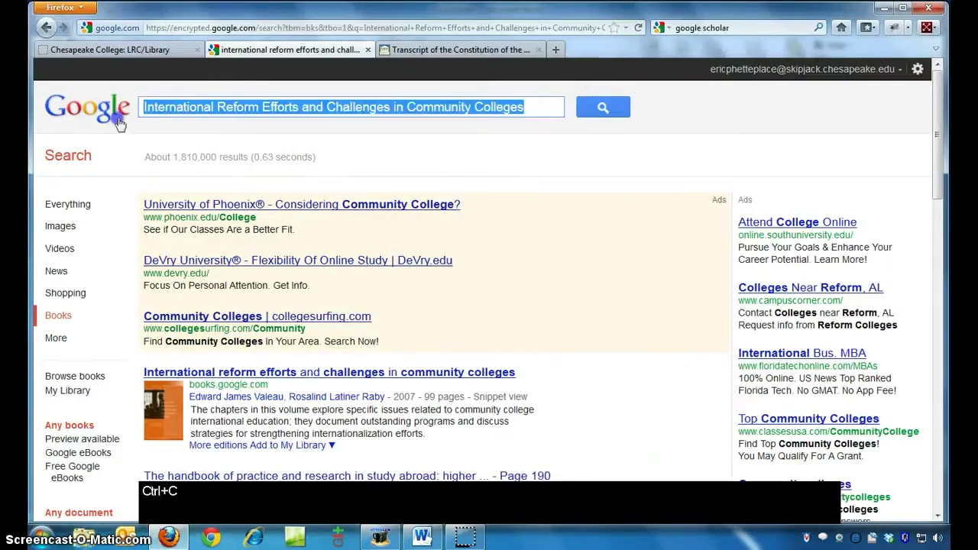
{"action": "key", "text": "Delete"}
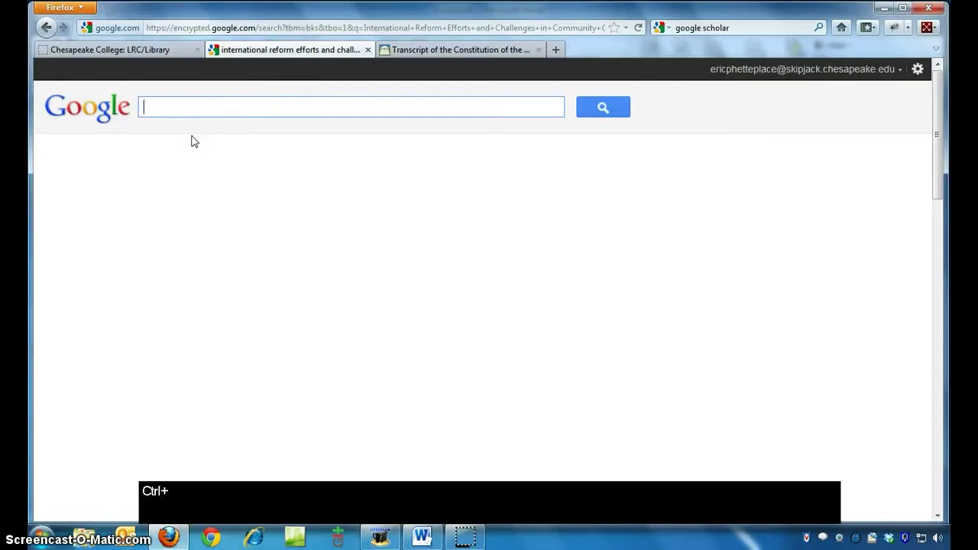
{"action": "key", "text": "ctrl+v"}
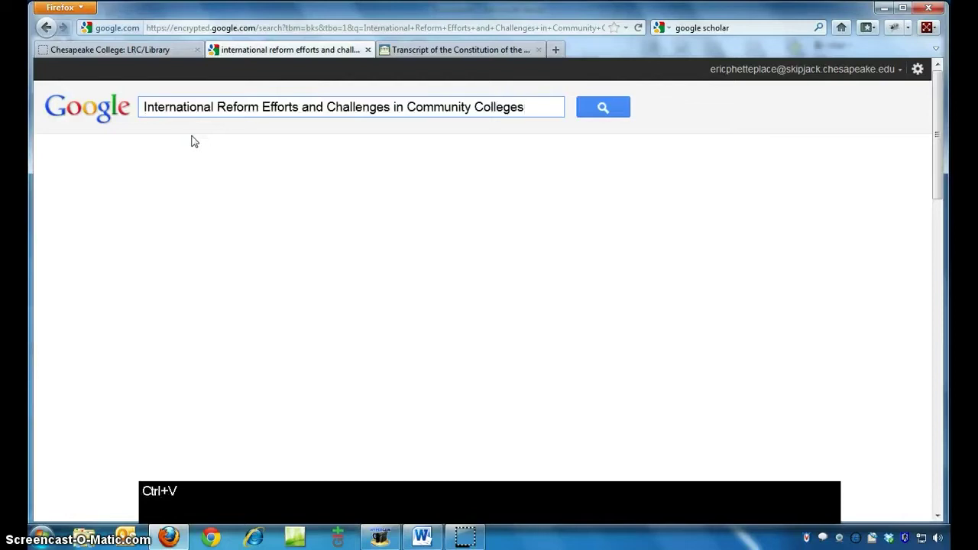
{"action": "left_click", "coordinate": [604, 108]}
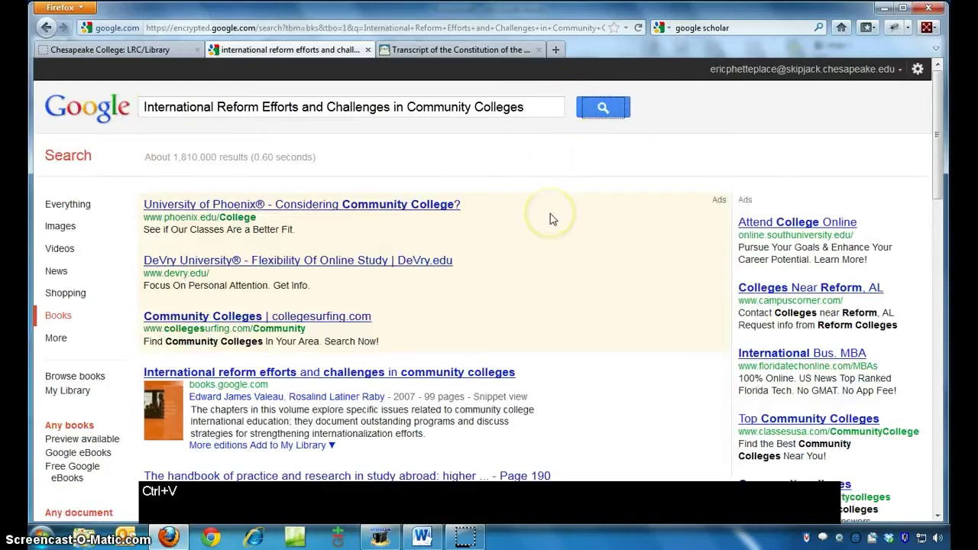
Open the book result "International reform efforts and challenges in community colleges".
{"action": "scroll", "coordinate": [550, 220], "scroll_direction": "down", "scroll_amount": 5}
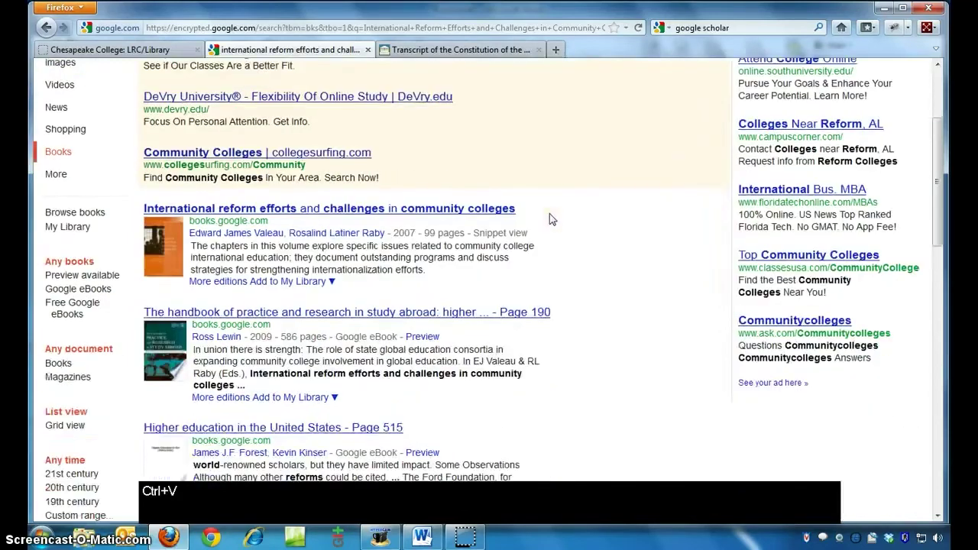
{"action": "scroll", "coordinate": [550, 220], "scroll_direction": "up", "scroll_amount": 5}
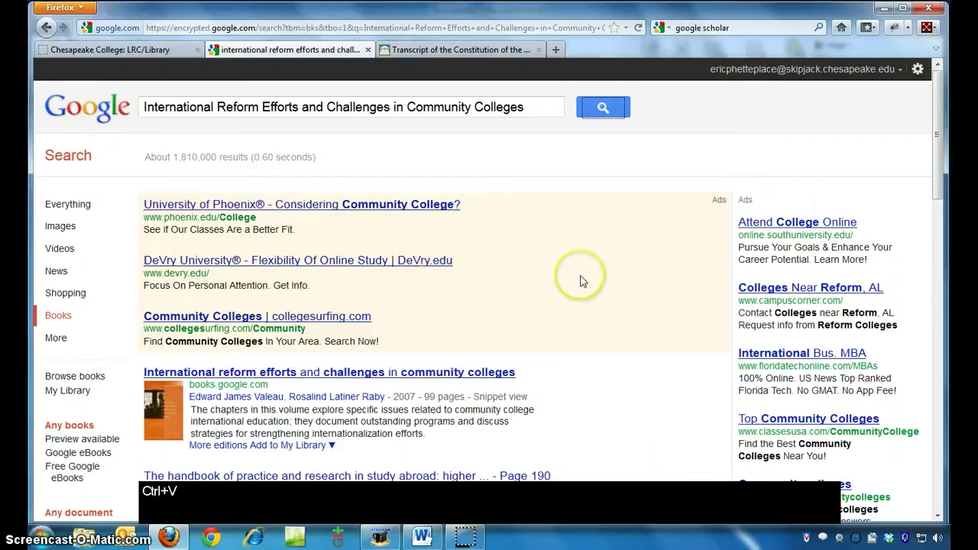
{"action": "scroll", "coordinate": [581, 281], "scroll_direction": "down", "scroll_amount": 2}
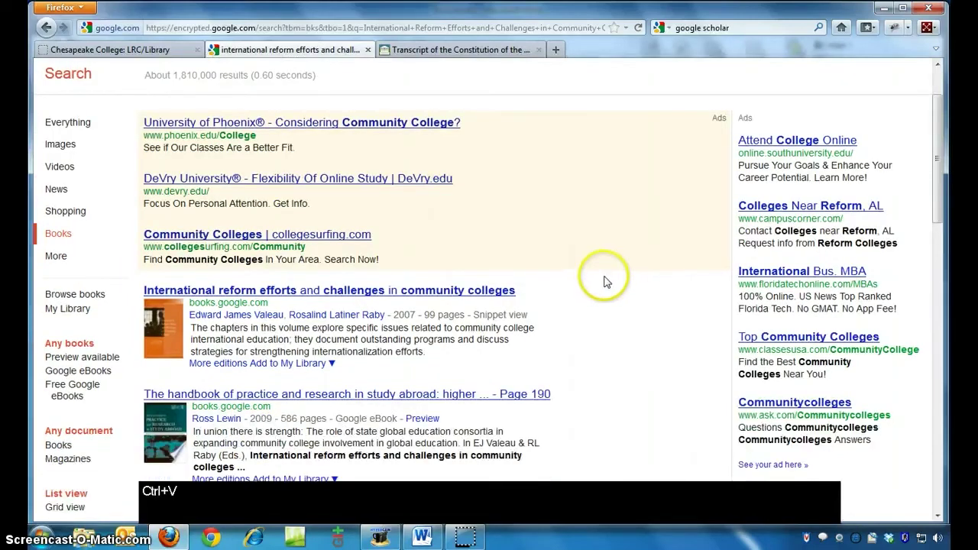
{"action": "scroll", "coordinate": [604, 282], "scroll_direction": "down", "scroll_amount": 2}
{"action": "left_click", "coordinate": [205, 211]}
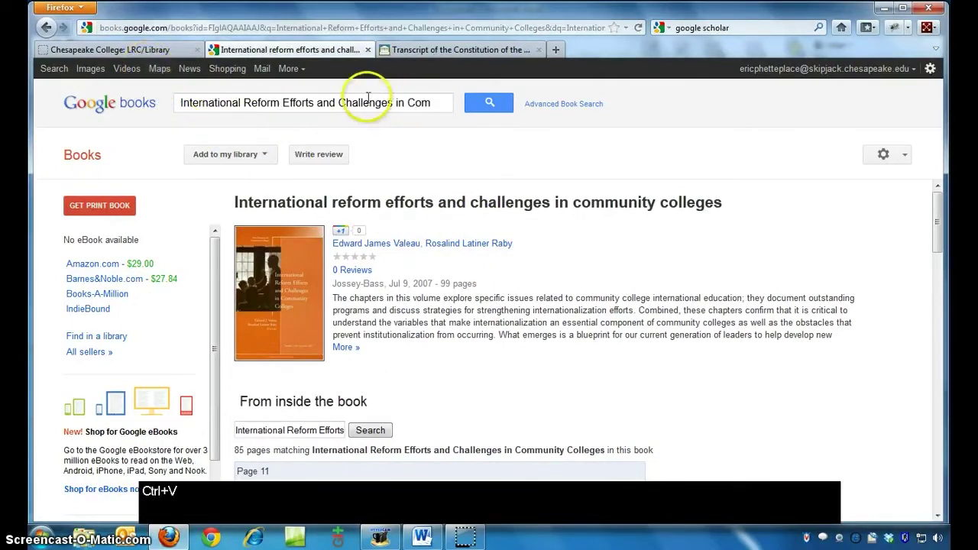
Copy the book's title heading from its Google Books page.
{"action": "left_click_drag", "start_coordinate": [234, 205], "coordinate": [731, 201]}
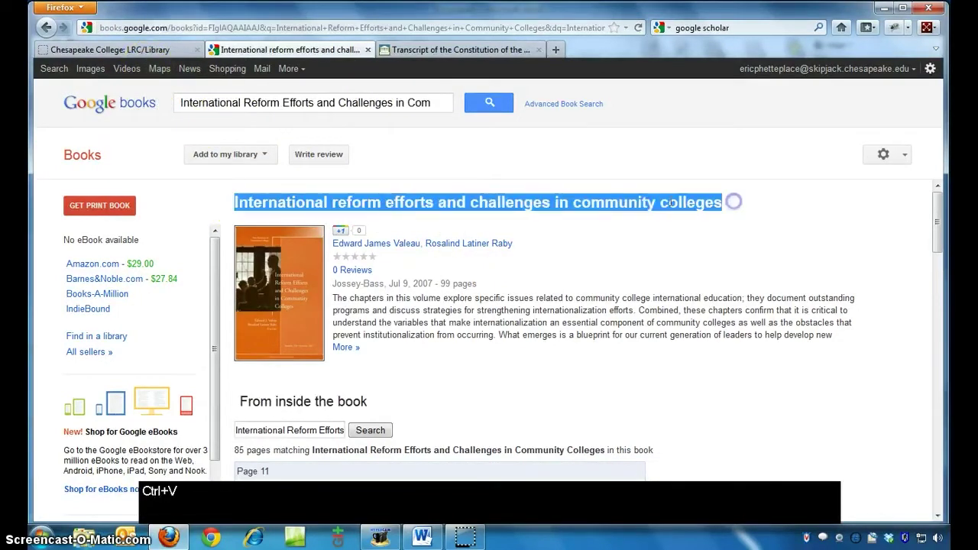
{"action": "right_click", "coordinate": [451, 203]}
{"action": "left_click", "coordinate": [486, 215]}
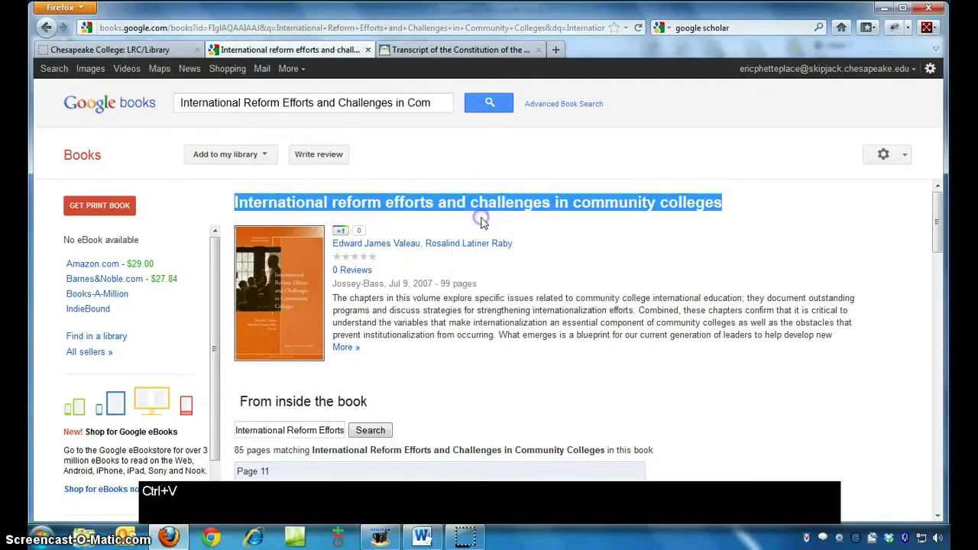
Open the Chesapeake College library catalog for books and DVDs and run a keyword search for the copied book title.
{"action": "left_click", "coordinate": [111, 49]}
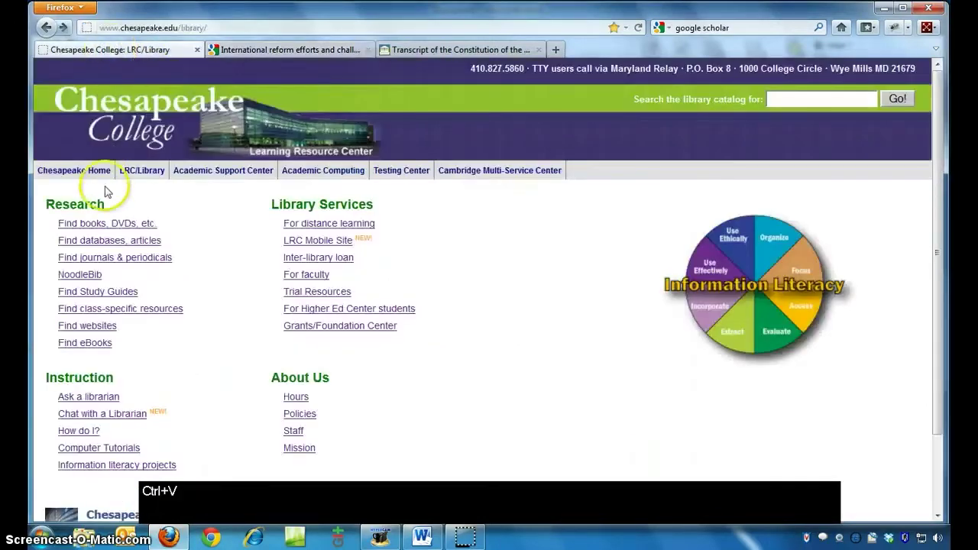
{"action": "left_click", "coordinate": [112, 227]}
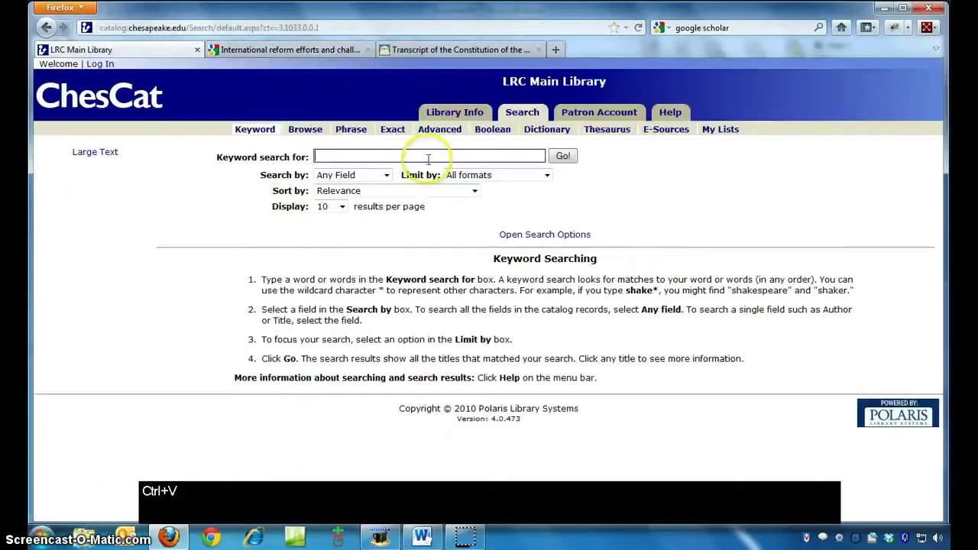
{"action": "left_click", "coordinate": [386, 157]}
{"action": "right_click", "coordinate": [386, 156]}
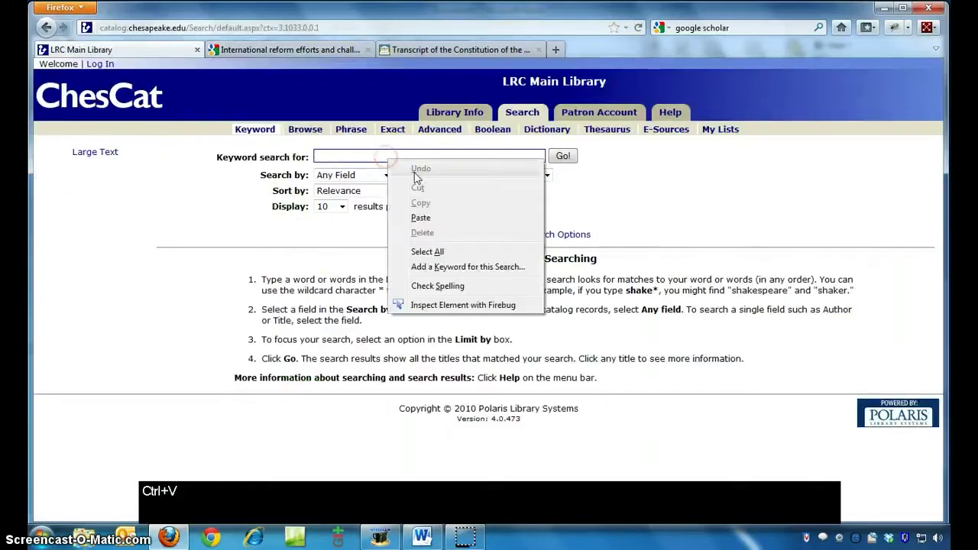
{"action": "left_click", "coordinate": [424, 216]}
{"action": "left_click", "coordinate": [563, 156]}
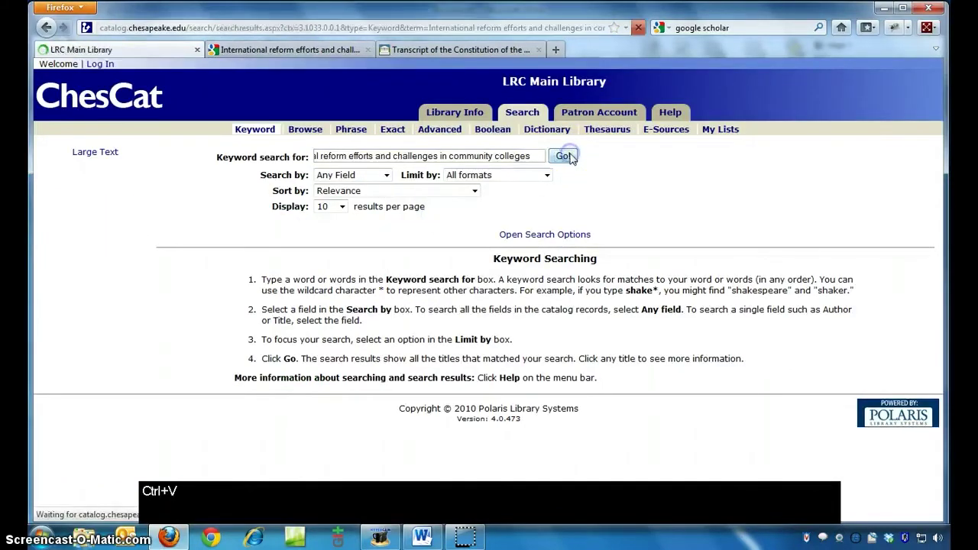
{"action": "scroll", "coordinate": [555, 243], "scroll_direction": "down", "scroll_amount": 2}
{"action": "scroll", "coordinate": [553, 249], "scroll_direction": "down", "scroll_amount": 2}
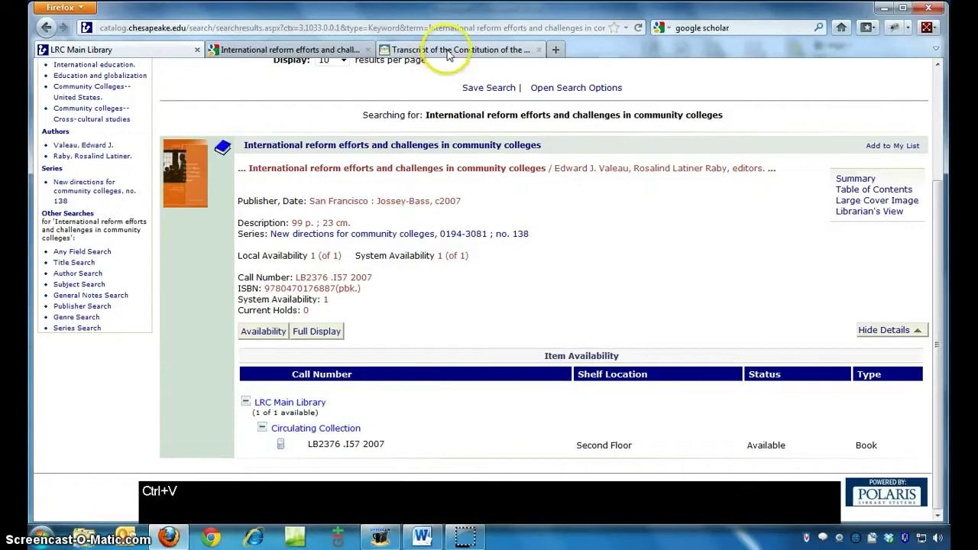
Copy the Constitution transcript from its title through the Section 2 paragraph ending "Georgia three.".
{"action": "left_click", "coordinate": [409, 54]}
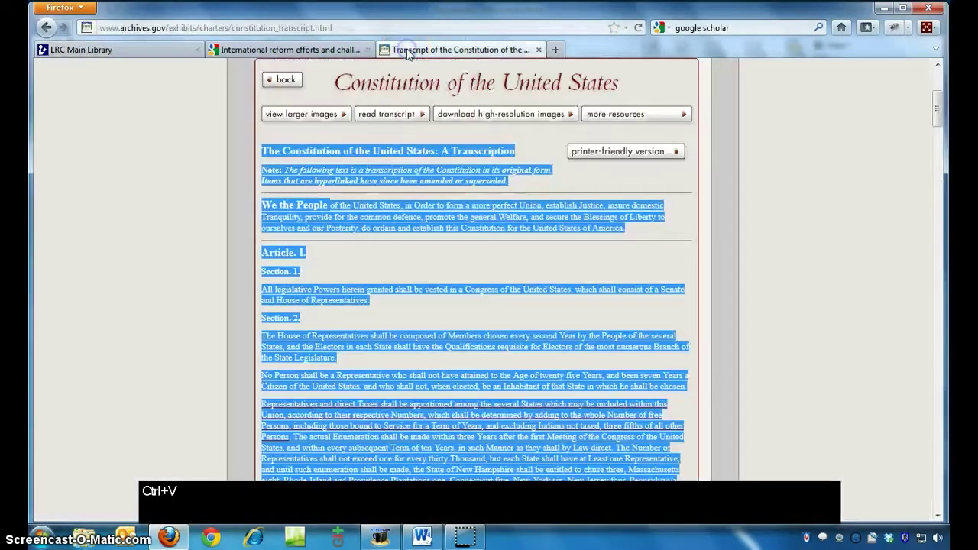
{"action": "left_click", "coordinate": [341, 193]}
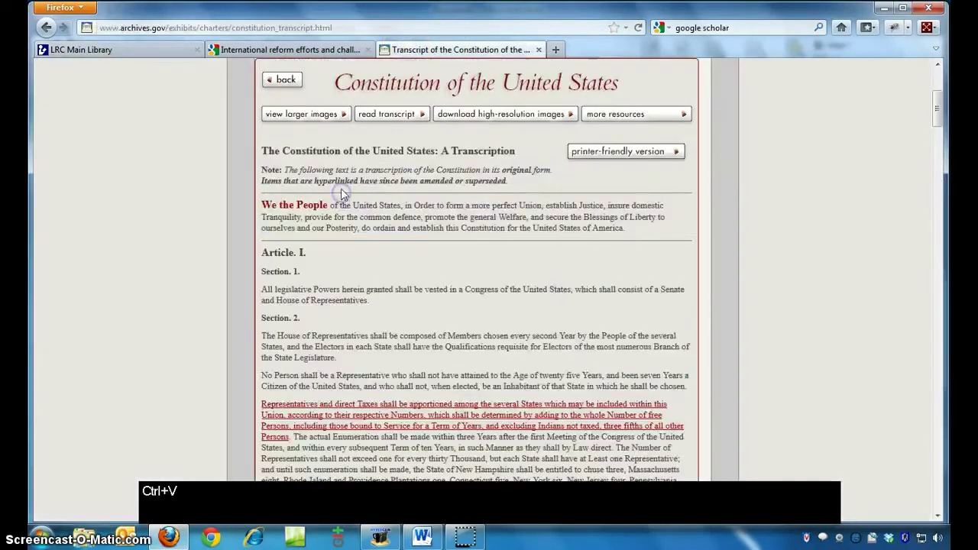
{"action": "left_click", "coordinate": [492, 244]}
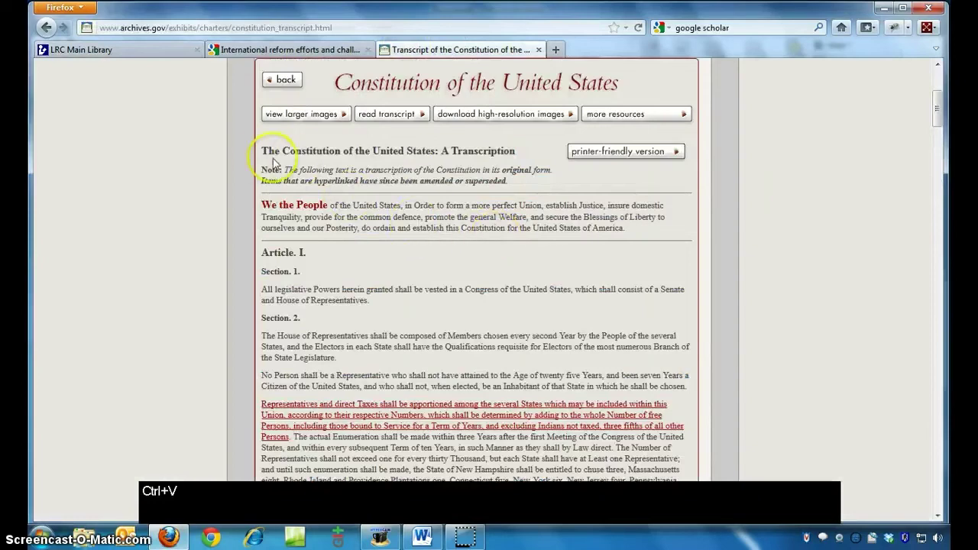
{"action": "scroll", "coordinate": [306, 172], "scroll_direction": "down", "scroll_amount": 2}
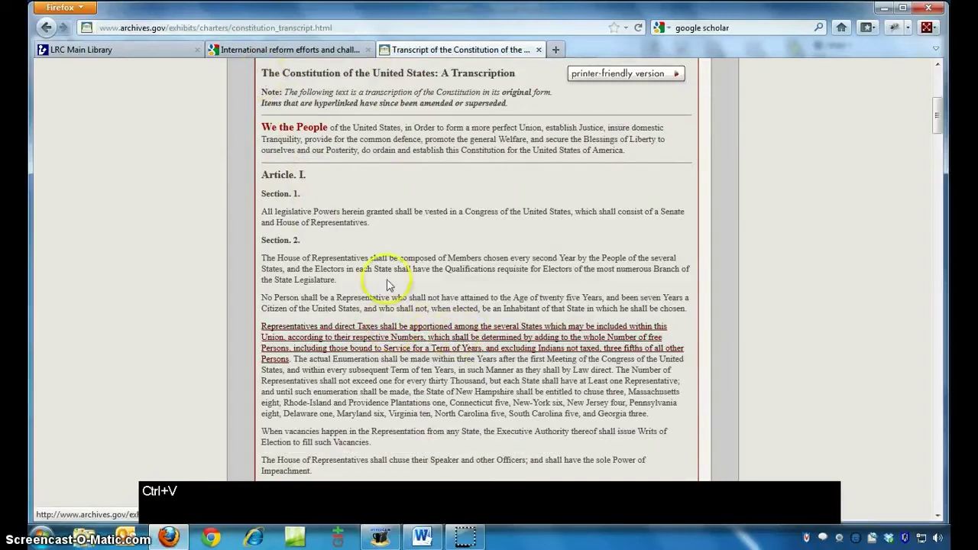
{"action": "left_click_drag", "start_coordinate": [263, 74], "coordinate": [675, 414]}
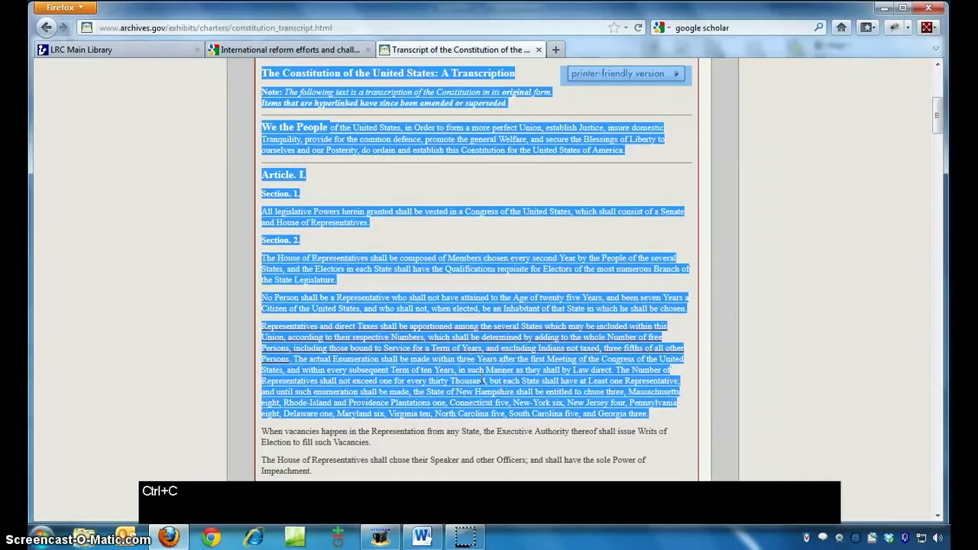
Switch to Word and replace the title line with the copied Constitution text, keeping text only.
{"action": "left_click", "coordinate": [424, 538]}
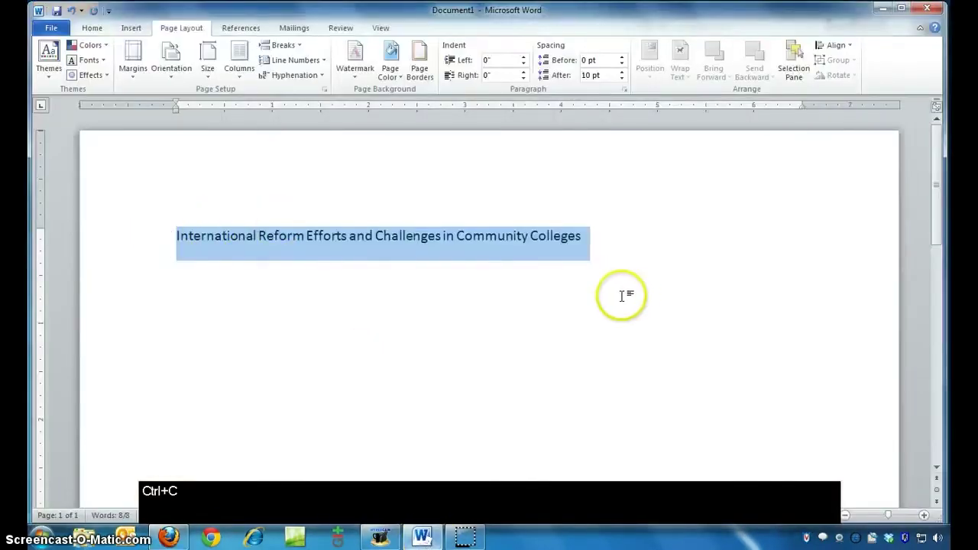
{"action": "left_click", "coordinate": [632, 264]}
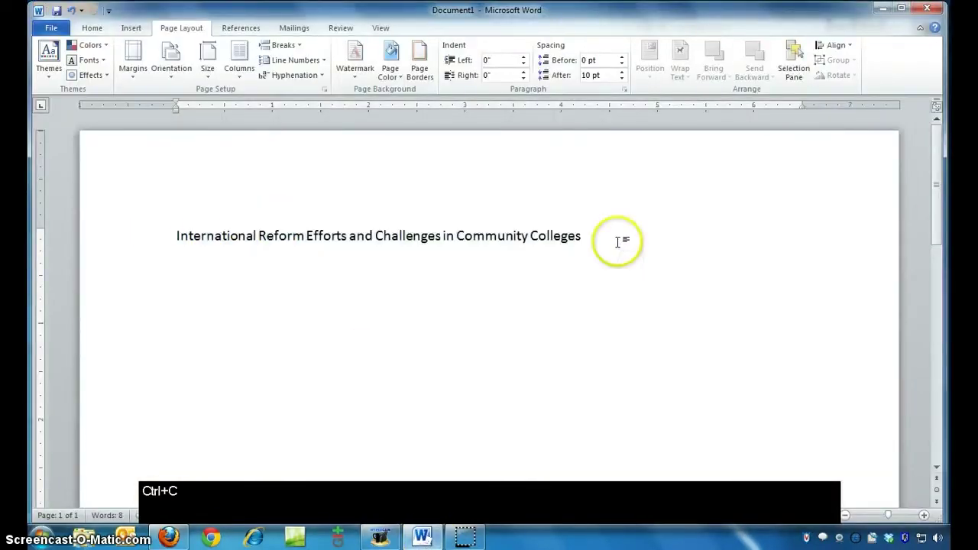
{"action": "left_click_drag", "start_coordinate": [620, 240], "coordinate": [185, 239]}
{"action": "right_click", "coordinate": [212, 255]}
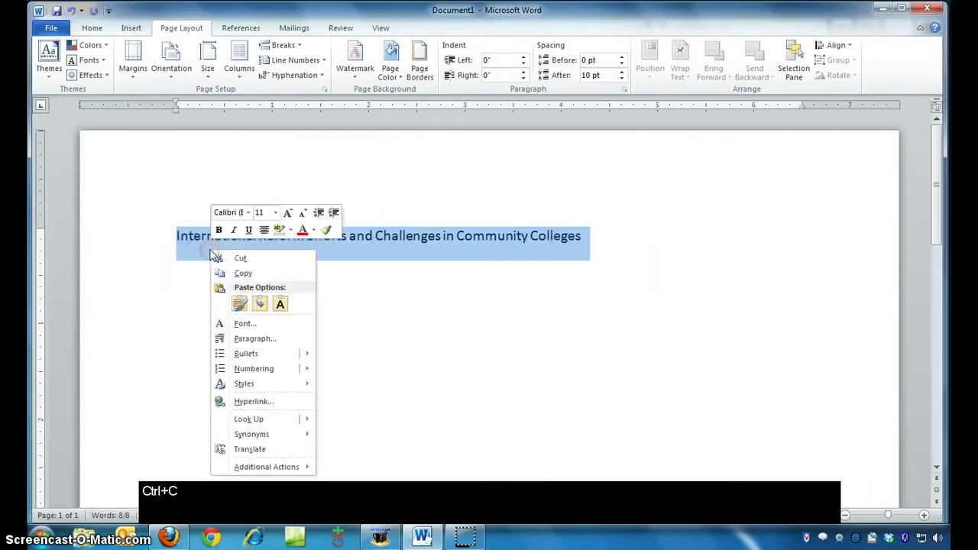
{"action": "left_click", "coordinate": [276, 289]}
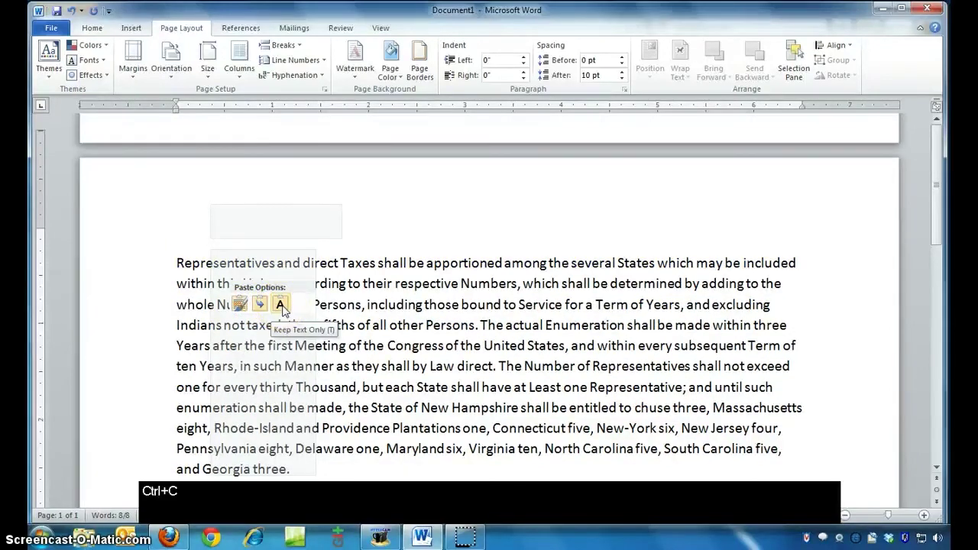
{"action": "left_click", "coordinate": [281, 305]}
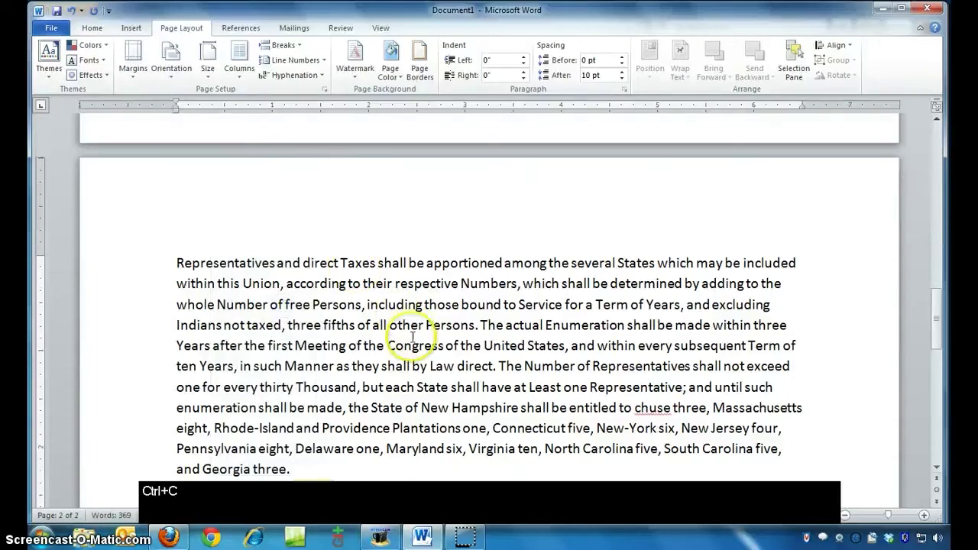
{"action": "scroll", "coordinate": [412, 341], "scroll_direction": "up", "scroll_amount": 2}
{"action": "scroll", "coordinate": [412, 341], "scroll_direction": "up", "scroll_amount": 20}
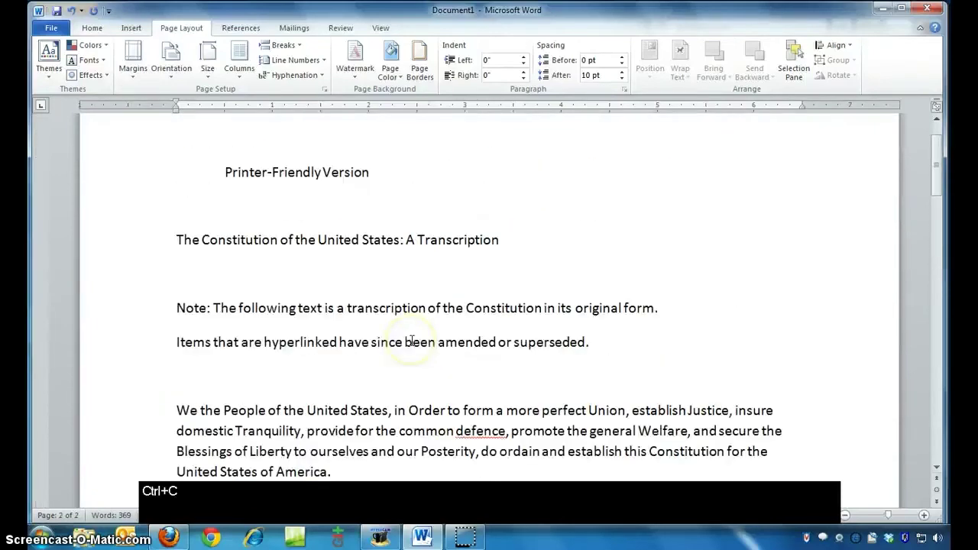
{"action": "scroll", "coordinate": [415, 405], "scroll_direction": "down", "scroll_amount": 1}
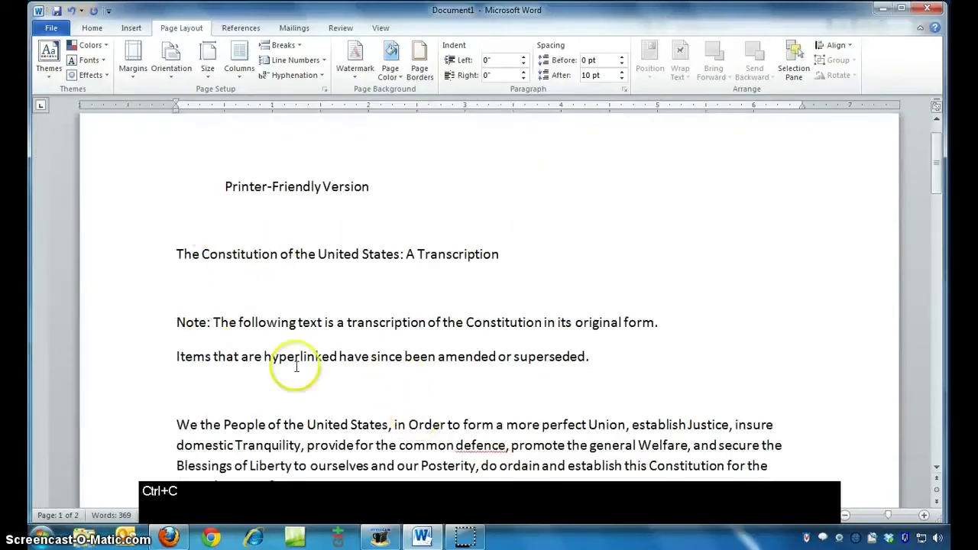